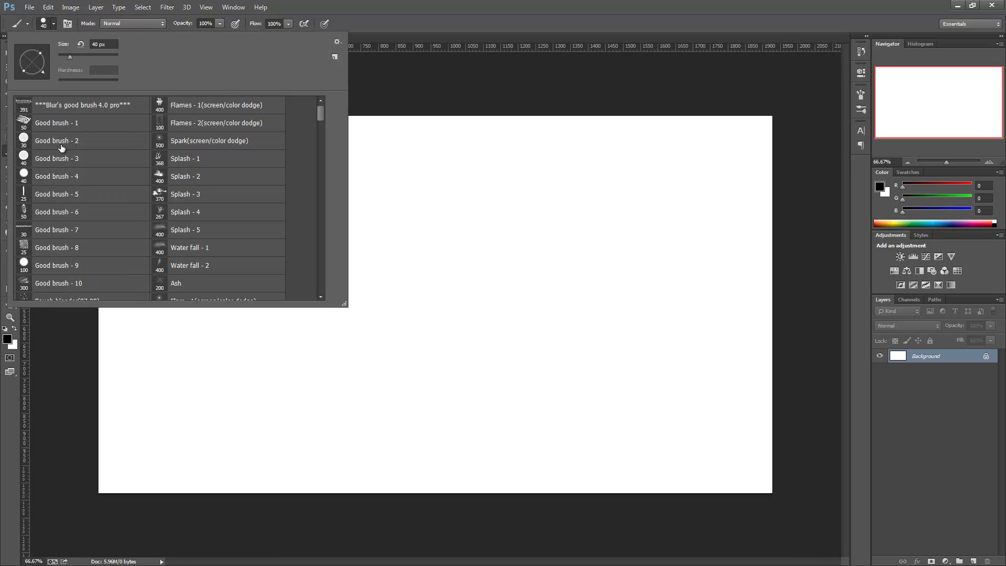
- Select the Good brush - 2 preset and paint two black scribbles in the upper-left area of the canvas
click(57, 143)
double_click(58, 143)
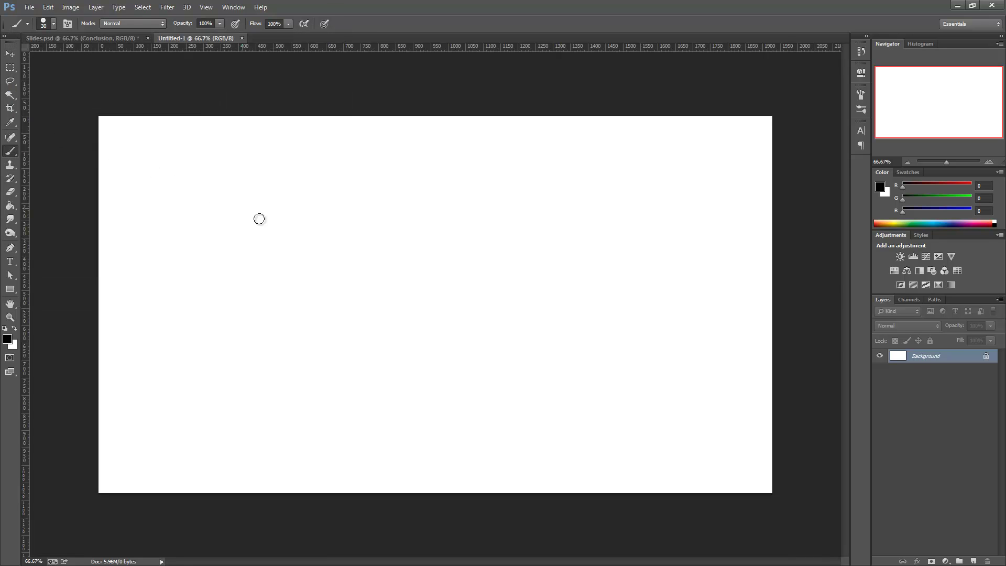
drag(272, 256, 340, 216)
mouse_move(360, 251)
mouse_down()
mouse_move(409, 214)
mouse_move(430, 237)
mouse_up()
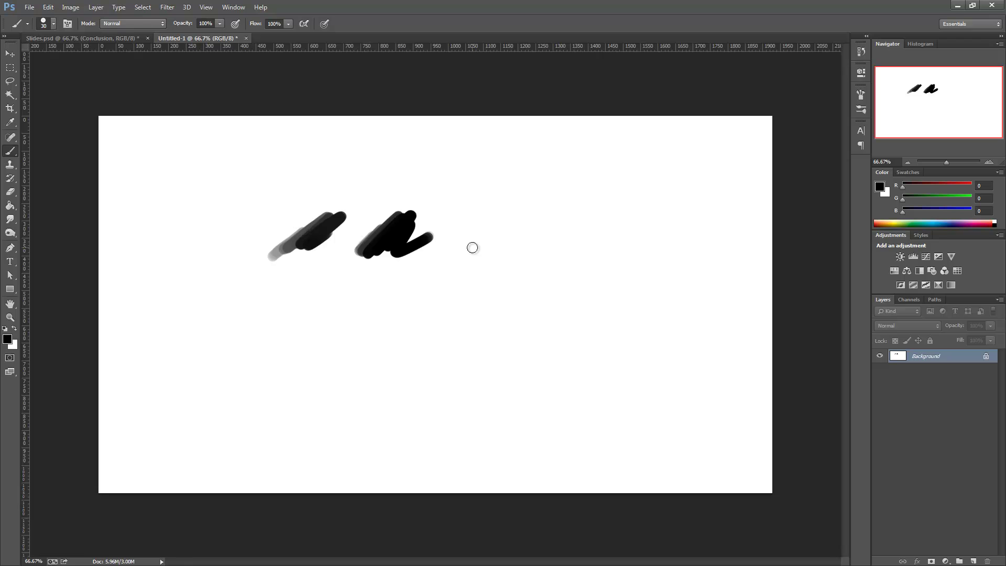
- Set the Transfer opacity jitter control to Off, try a test stroke and undo it
key(F5)
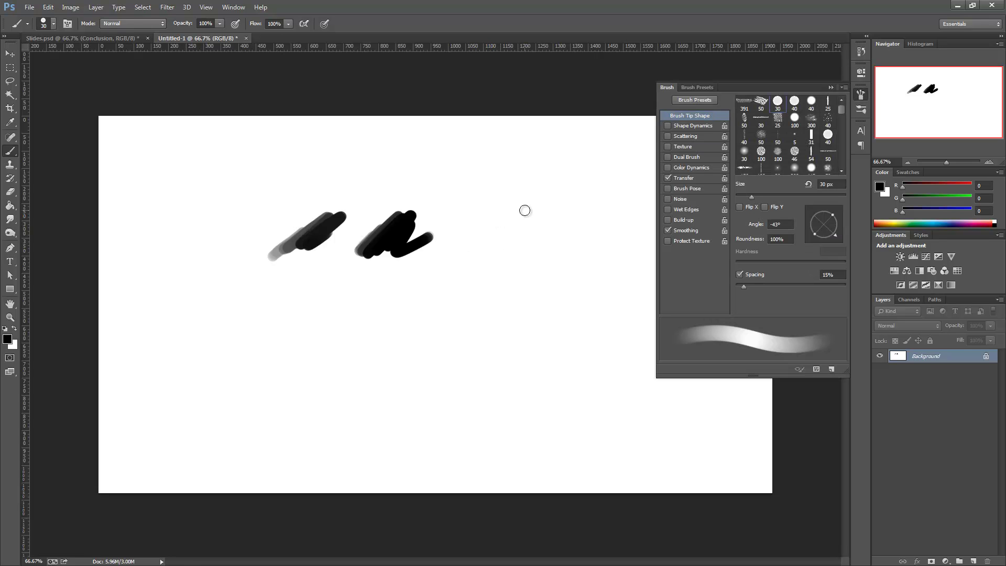
click(686, 178)
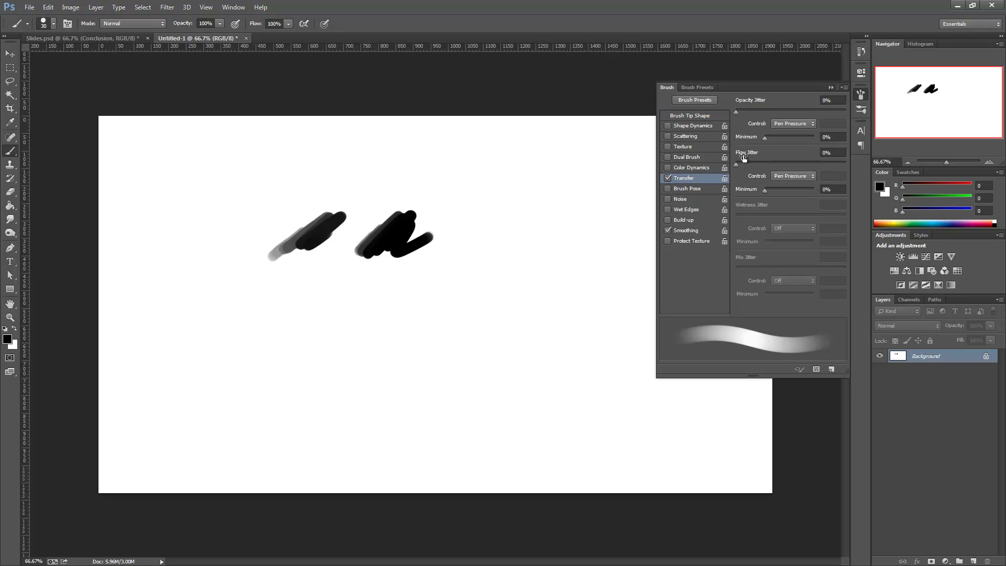
click(798, 124)
click(796, 137)
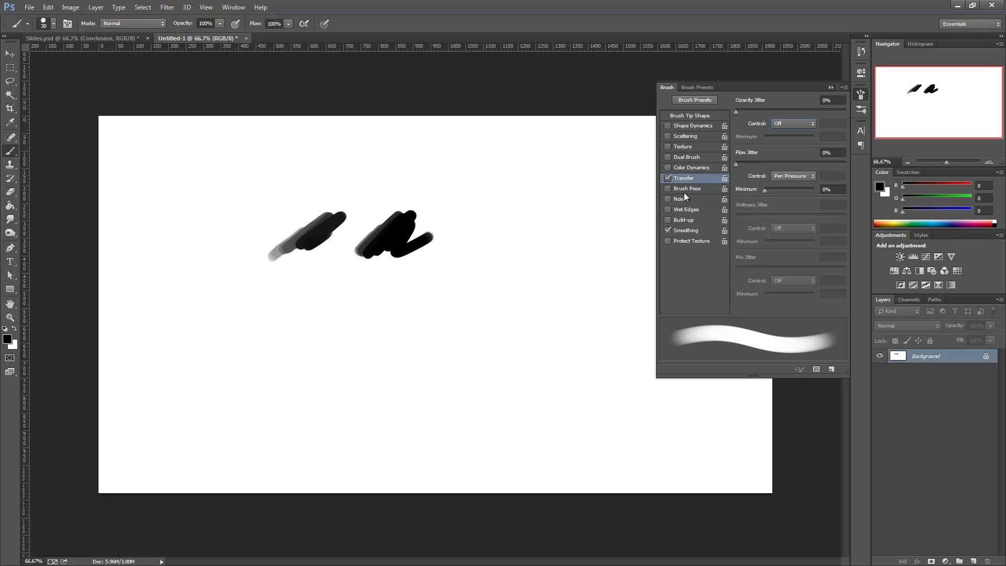
mouse_move(513, 274)
mouse_down()
mouse_move(551, 245)
mouse_move(554, 261)
mouse_move(578, 256)
mouse_move(555, 320)
mouse_move(566, 283)
mouse_up()
key(ctrl+z)
- Disable Transfer for the brush, try a solid test scribble, undo it and enable Transfer again
click(667, 178)
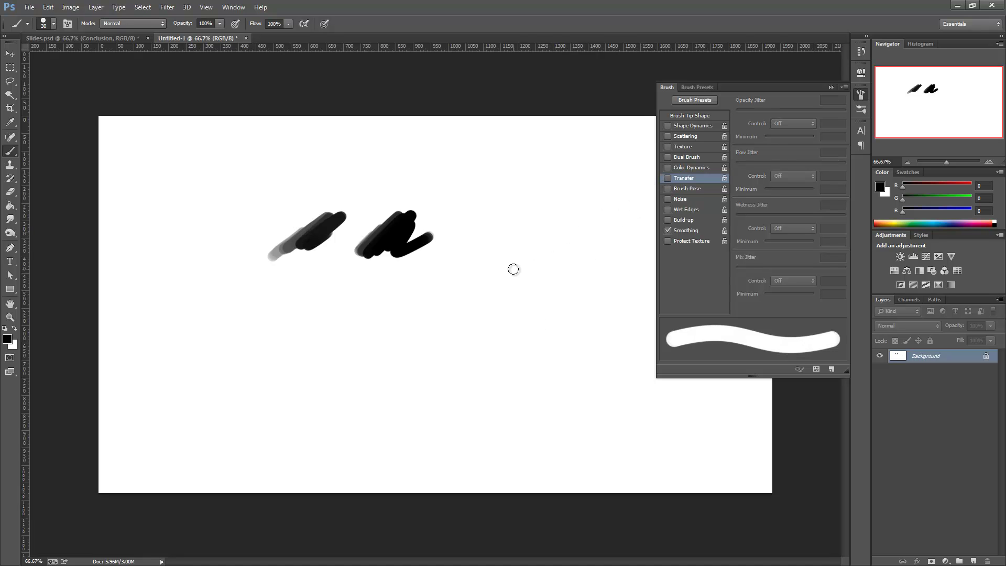
mouse_move(507, 269)
mouse_down()
mouse_move(551, 251)
mouse_move(565, 294)
mouse_move(483, 316)
mouse_move(502, 234)
mouse_move(534, 197)
mouse_move(554, 212)
mouse_move(547, 235)
mouse_move(520, 257)
mouse_move(556, 226)
mouse_move(578, 250)
mouse_up()
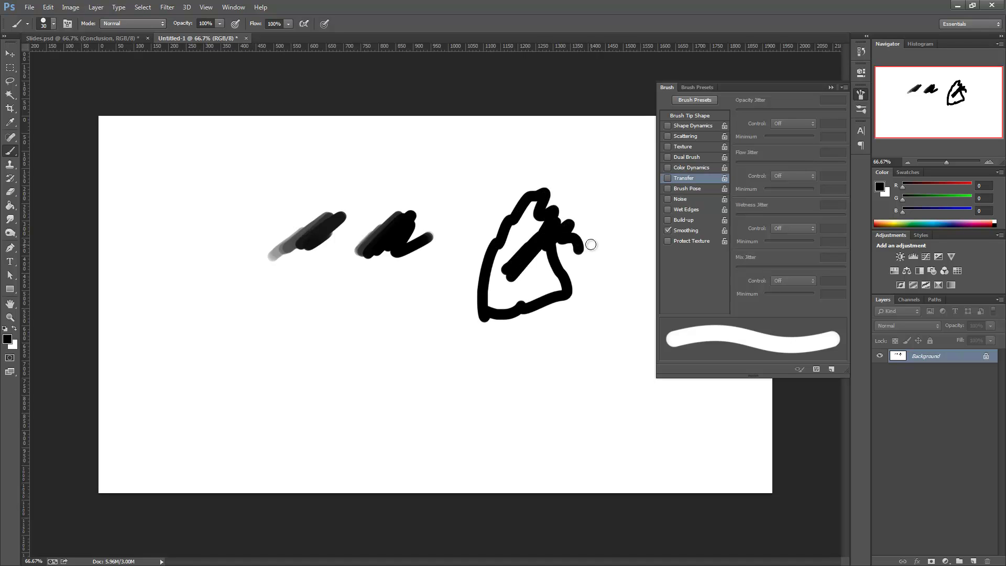
key(ctrl+z)
click(668, 178)
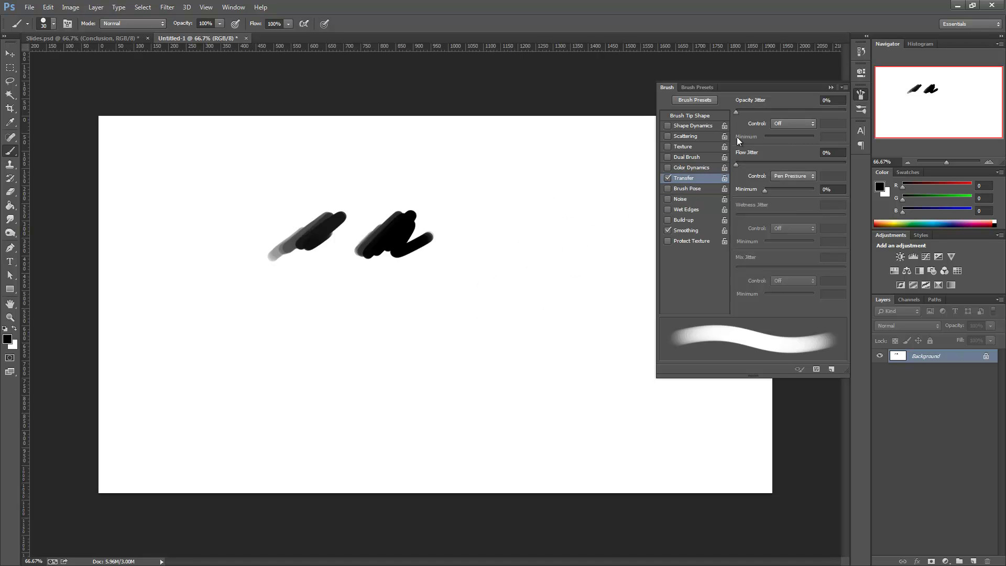
- Set the opacity jitter control to Pen Pressure with a 62% minimum, paint test strokes right of the scribbles and undo the last one
click(783, 125)
click(785, 139)
drag(765, 139, 787, 138)
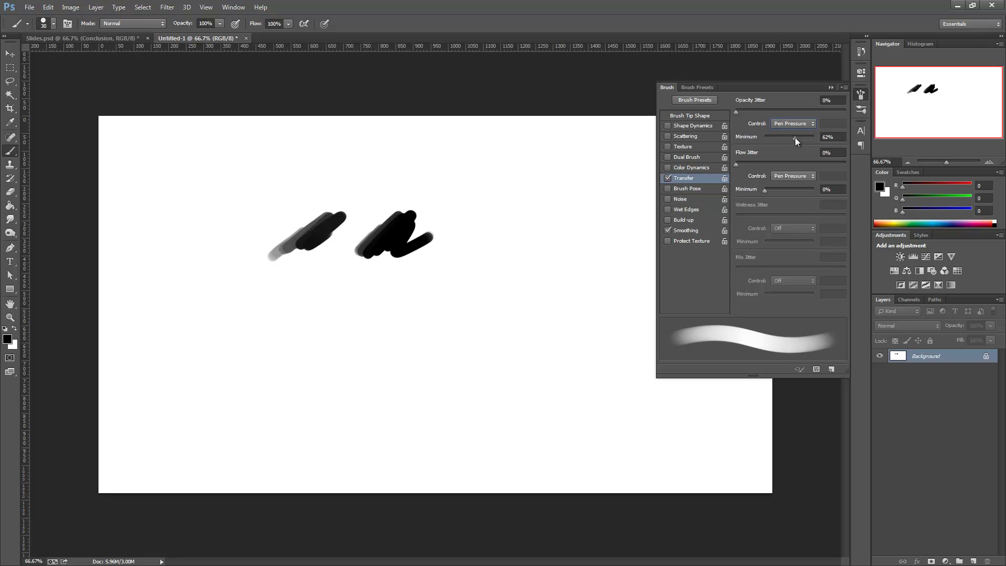
mouse_move(488, 285)
mouse_down()
mouse_move(544, 251)
mouse_move(543, 295)
mouse_up()
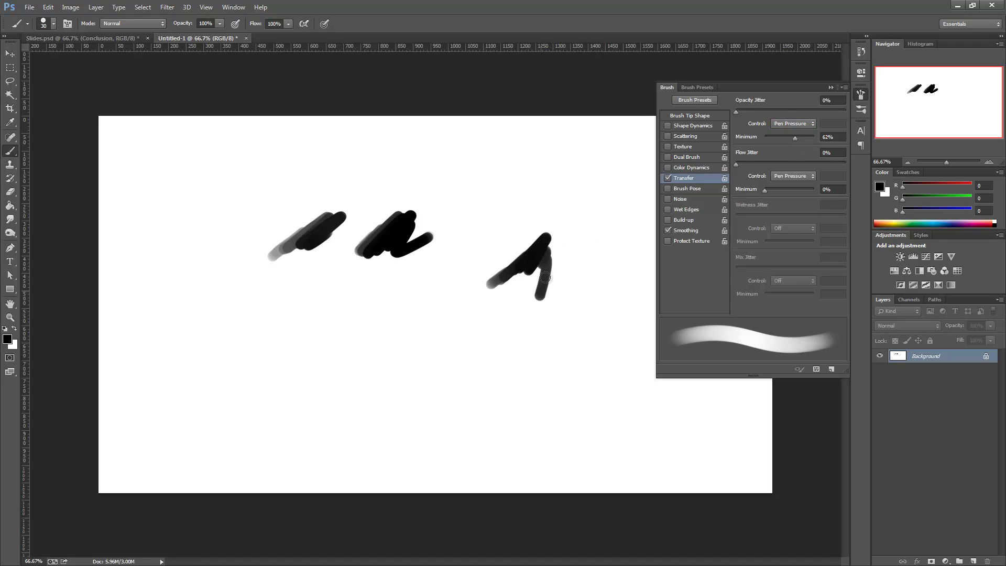
drag(549, 240, 565, 341)
mouse_move(598, 236)
mouse_down()
mouse_move(603, 210)
mouse_move(622, 322)
mouse_up()
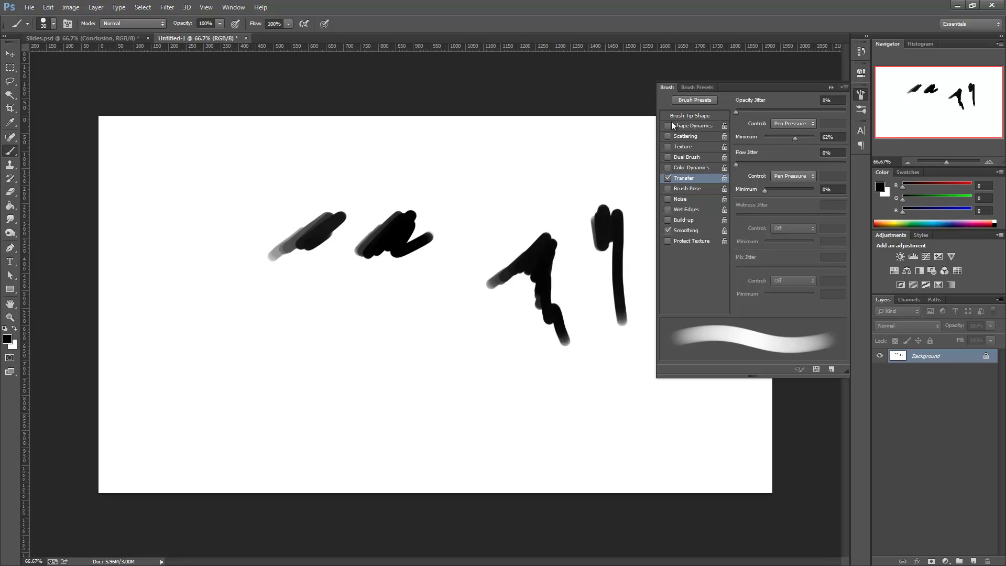
key(ctrl+z)
- Set the brush tip spacing to 1%, try a stroke on the canvas and undo it
click(689, 118)
drag(744, 287, 736, 287)
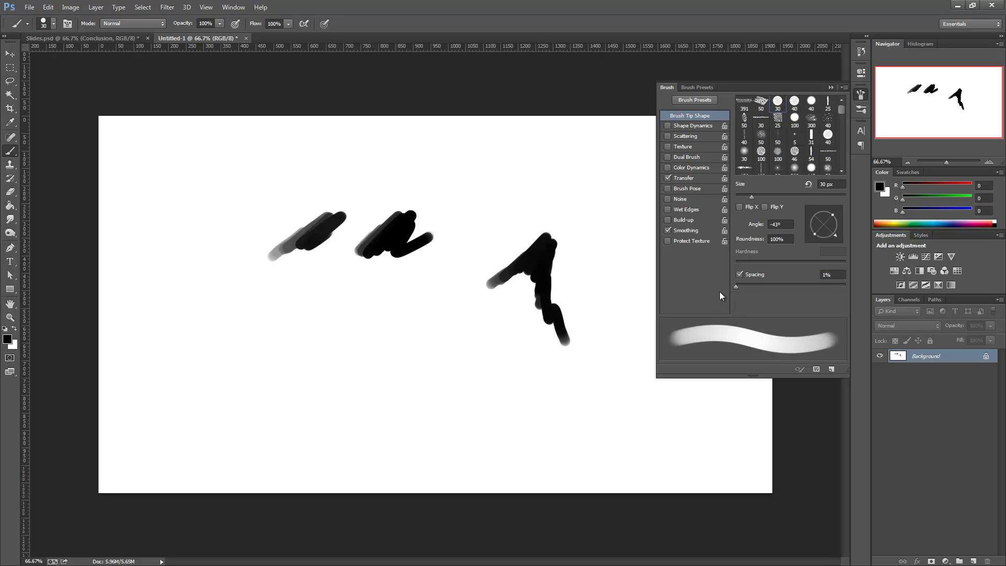
mouse_move(462, 297)
mouse_down()
mouse_move(482, 371)
mouse_move(375, 303)
mouse_move(404, 283)
mouse_move(386, 289)
mouse_move(394, 283)
mouse_move(385, 301)
mouse_move(408, 297)
mouse_up()
key(ctrl+z)
- Paint a zigzag stroke and an S-shaped stroke below the two original scribbles, and close the brush settings
scroll(416, 283, up, 2)
drag(387, 263, 555, 338)
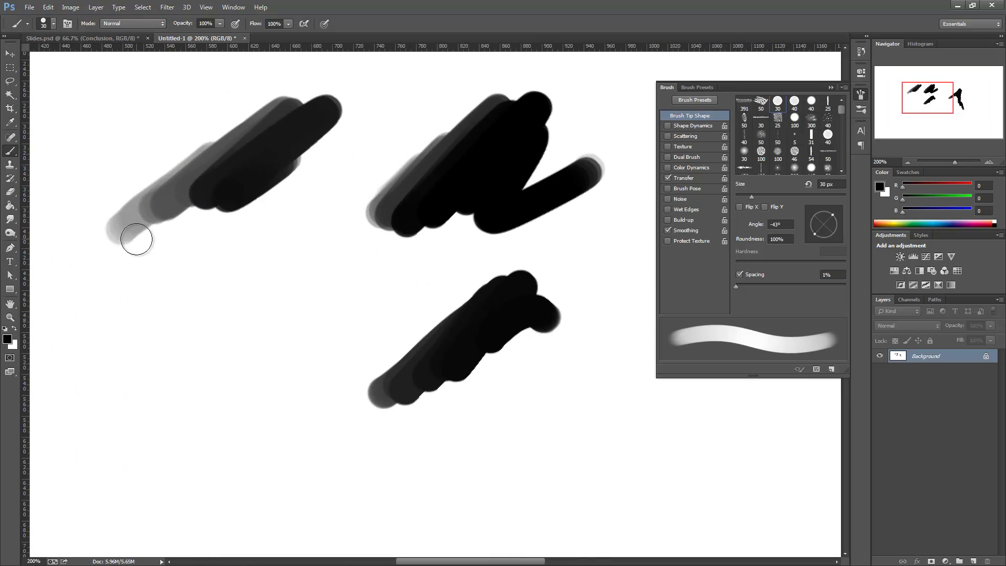
click(126, 289)
mouse_move(126, 289)
mouse_down()
mouse_move(174, 251)
mouse_move(226, 236)
mouse_move(262, 258)
mouse_move(182, 341)
mouse_move(175, 369)
mouse_move(192, 399)
mouse_move(229, 393)
mouse_up()
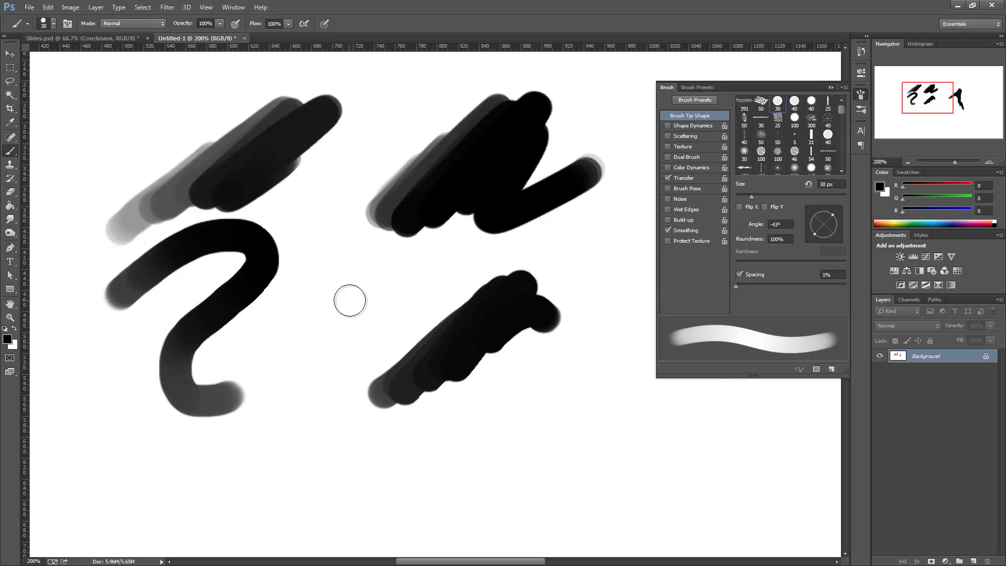
key(ctrl+minus)
key(ctrl+minus)
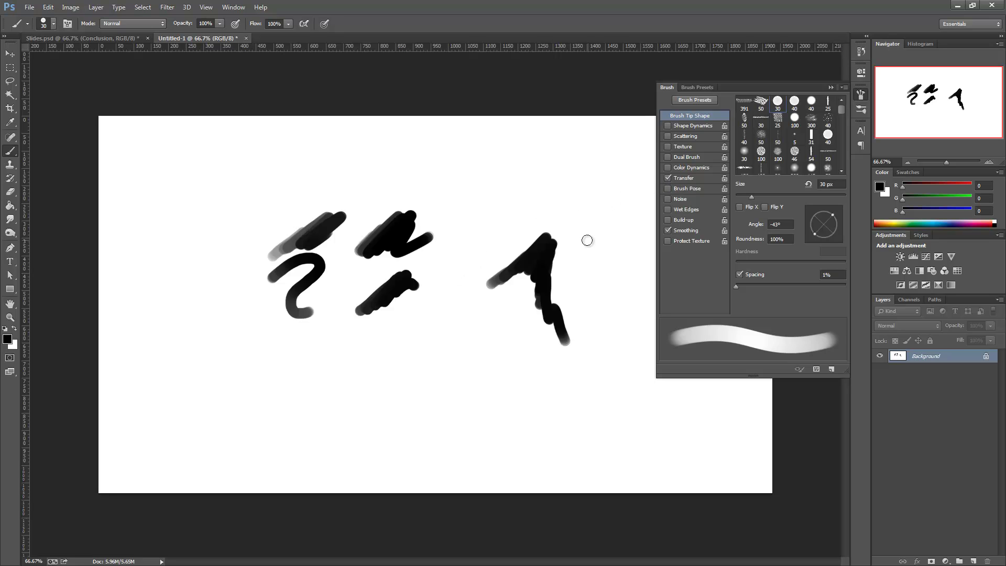
key(F5)
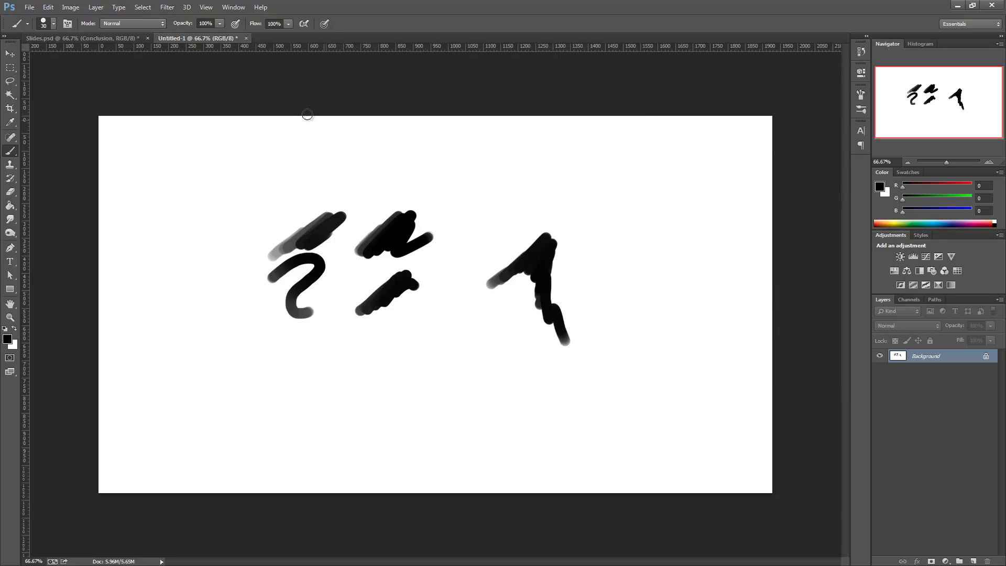
- Choose a soft brush preset and paint a thin tapering stroke above the scribbles and a wide soft stroke below them
click(52, 24)
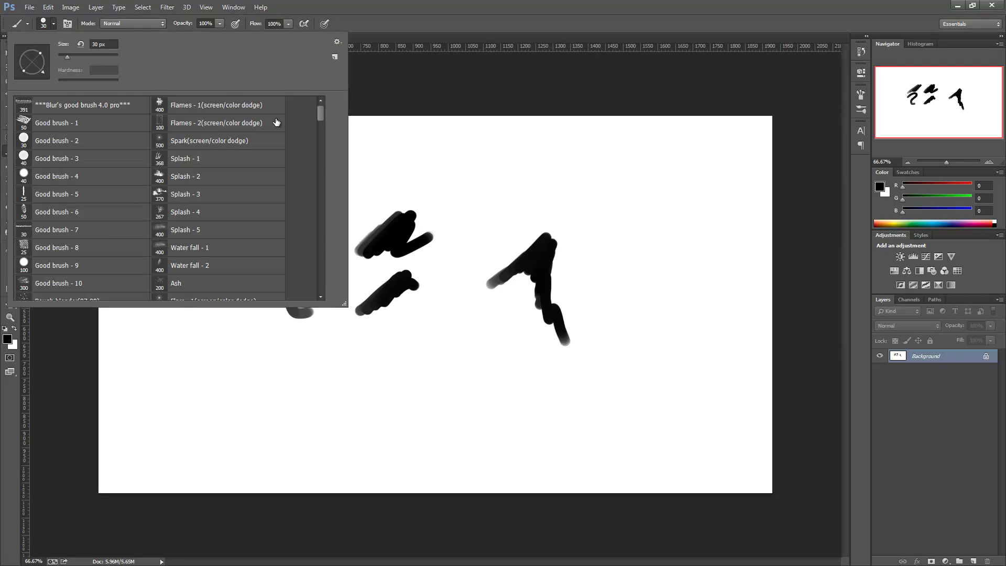
drag(320, 113, 309, 140)
double_click(53, 247)
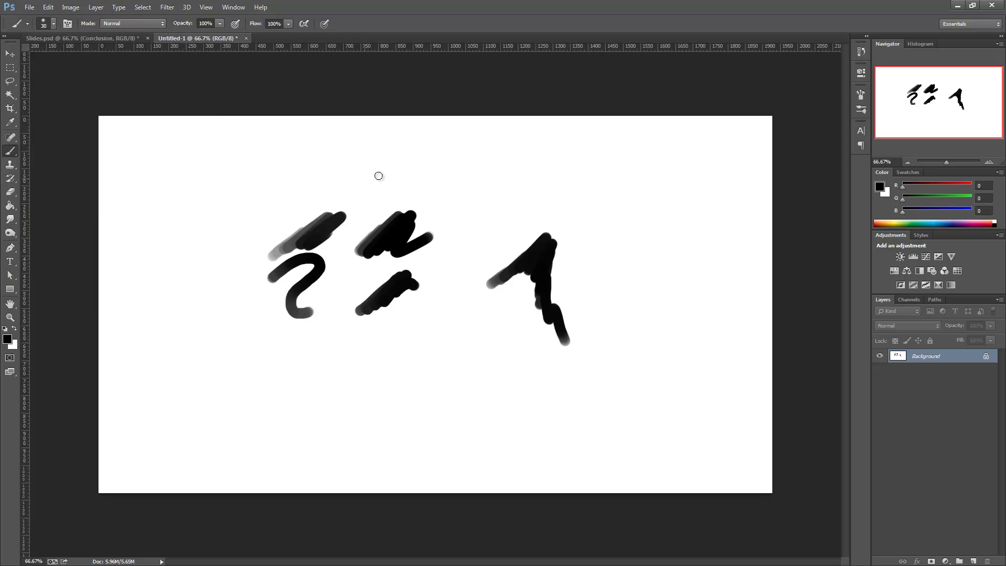
mouse_move(381, 175)
mouse_down()
mouse_move(532, 167)
mouse_move(665, 177)
mouse_up()
drag(355, 373, 379, 381)
mouse_move(265, 395)
mouse_down()
mouse_move(533, 383)
mouse_move(619, 415)
mouse_move(619, 374)
mouse_move(609, 445)
mouse_up()
- Erase both ends of the wide soft stroke to give them hard edges
key(e)
drag(634, 347, 596, 432)
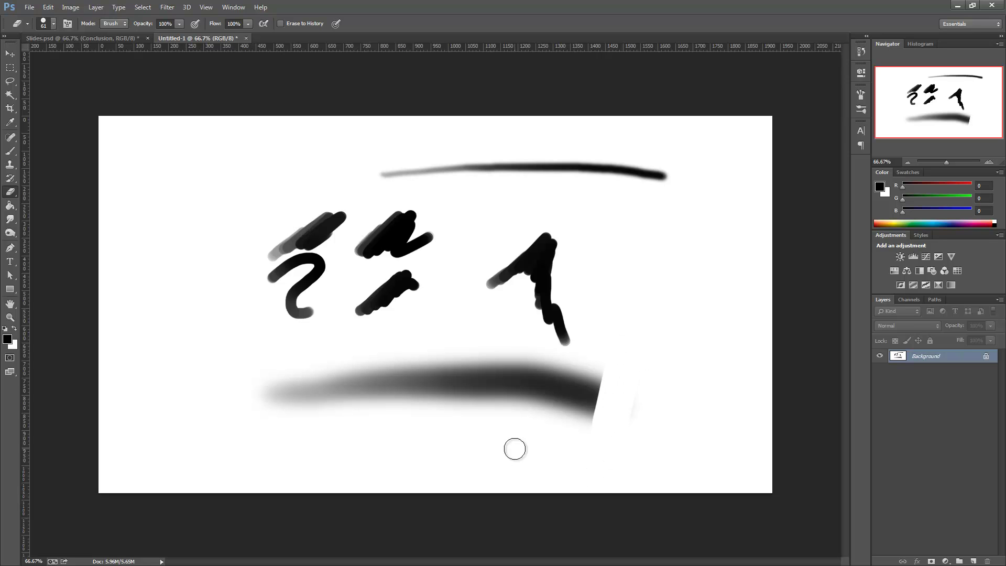
mouse_move(264, 373)
mouse_down()
mouse_move(269, 394)
mouse_move(269, 357)
mouse_move(292, 457)
mouse_move(283, 353)
mouse_move(303, 385)
mouse_up()
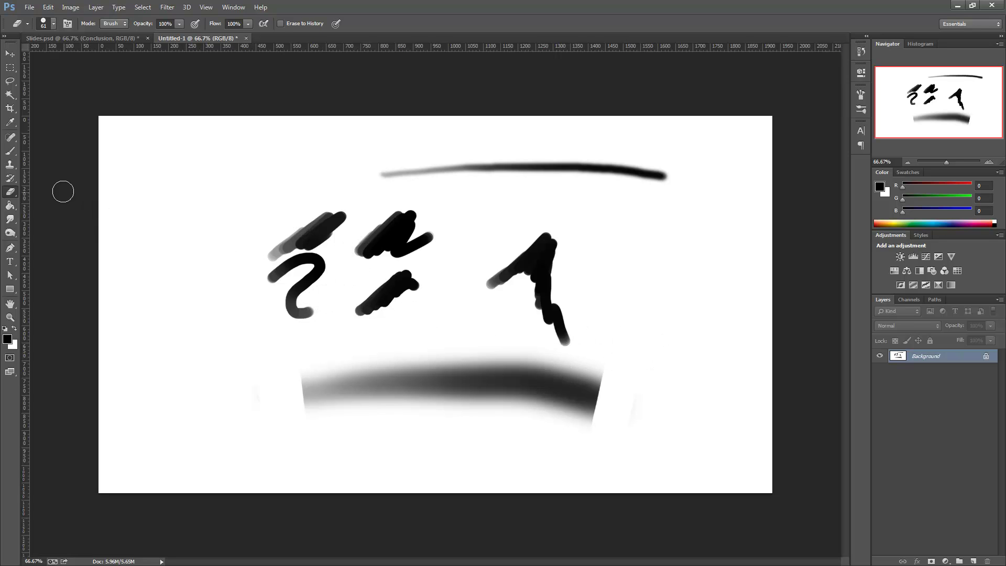
- Set up the Smudge tool with the Square brush preset and 100% strength
click(12, 221)
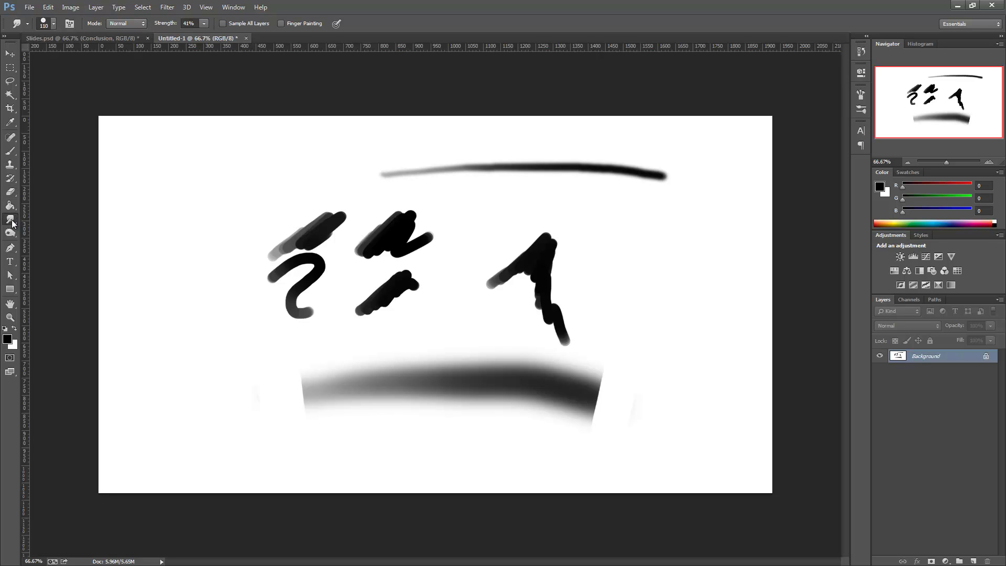
click(52, 23)
drag(321, 132, 326, 193)
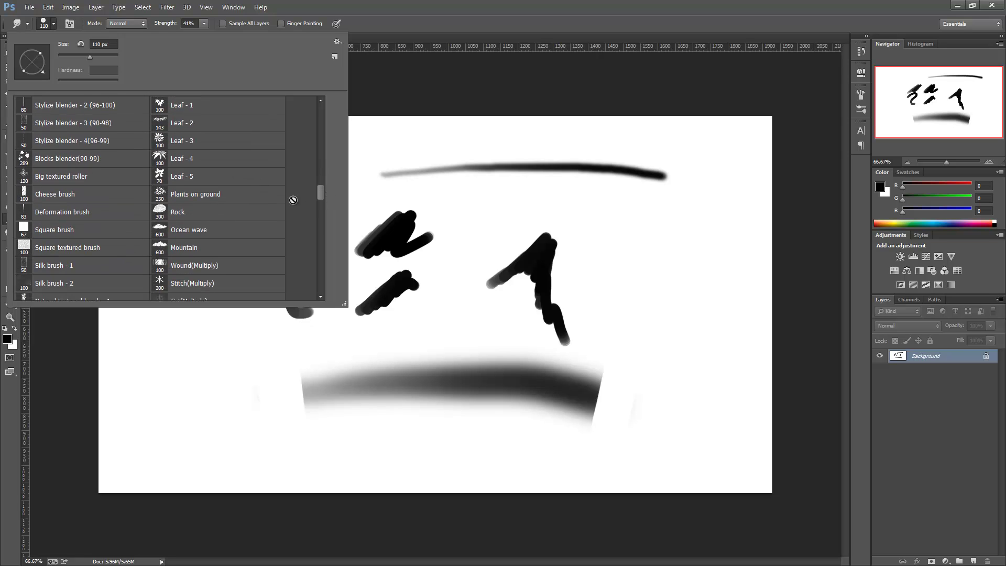
double_click(67, 232)
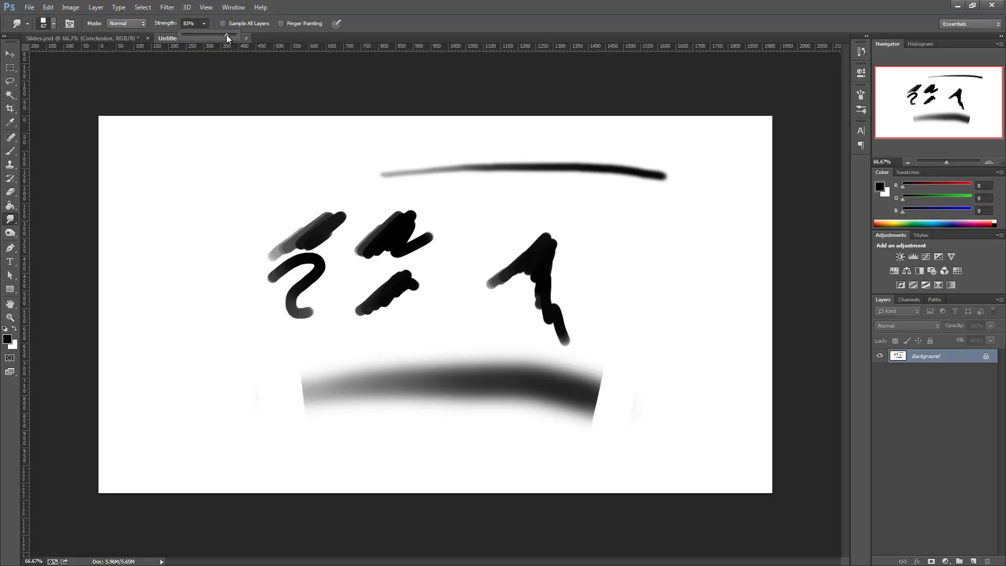
click(338, 237)
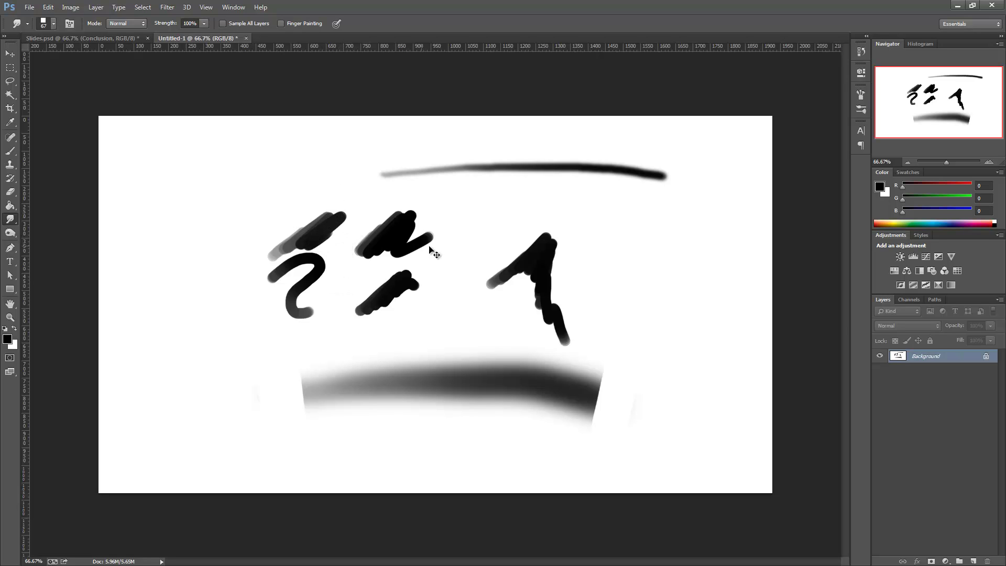
- Try a smudge on the upper middle scribble, undo it, and set the smudge brush spacing to 1%
drag(440, 245, 407, 243)
key(ctrl+z)
key(F5)
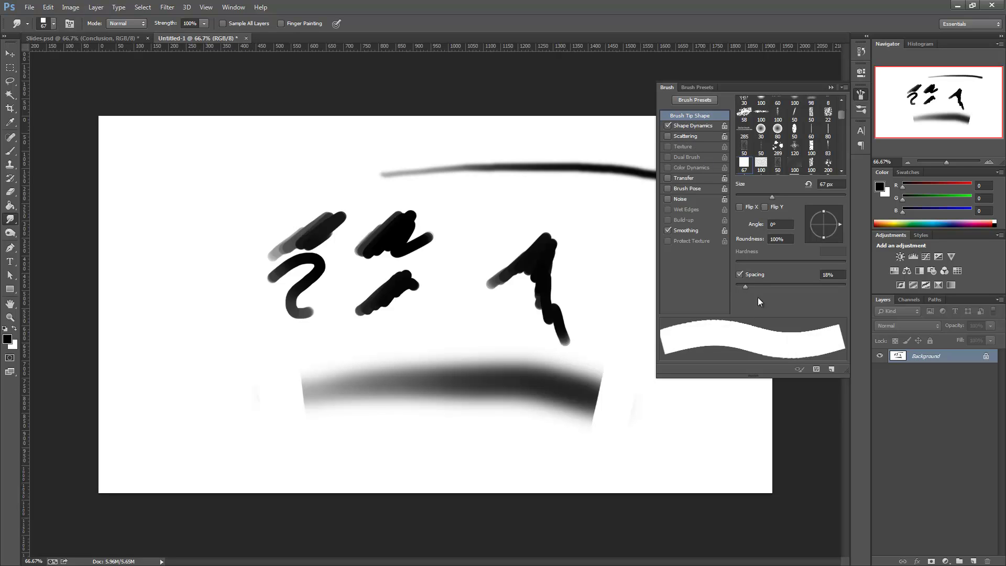
key(F5)
- Smudge the edges of the large forked stroke and both upper scribbles into sharp angular shapes
mouse_move(579, 264)
mouse_down()
mouse_move(570, 278)
mouse_move(557, 265)
mouse_up()
drag(549, 214, 548, 227)
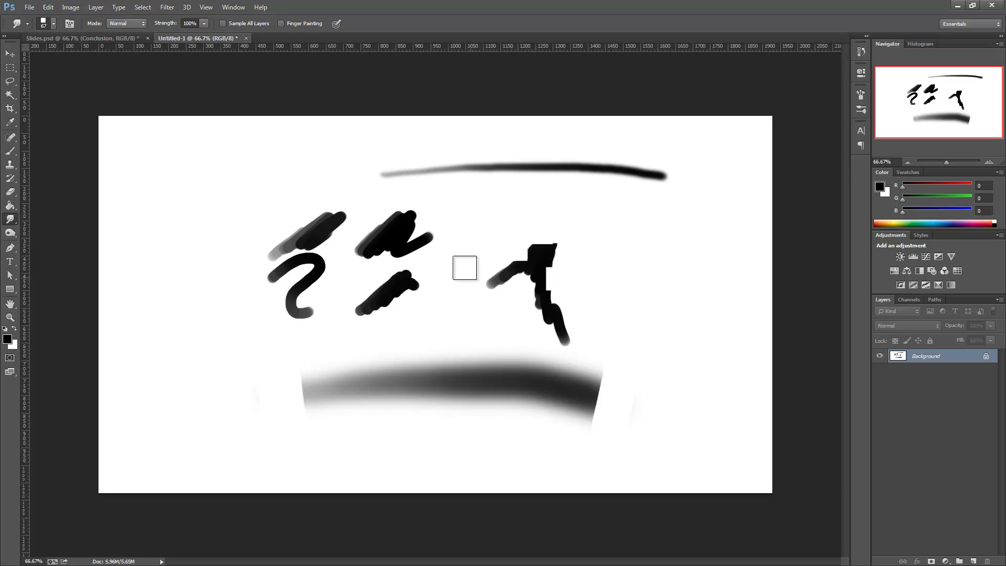
mouse_move(431, 250)
mouse_down()
mouse_move(431, 216)
mouse_move(457, 208)
mouse_up()
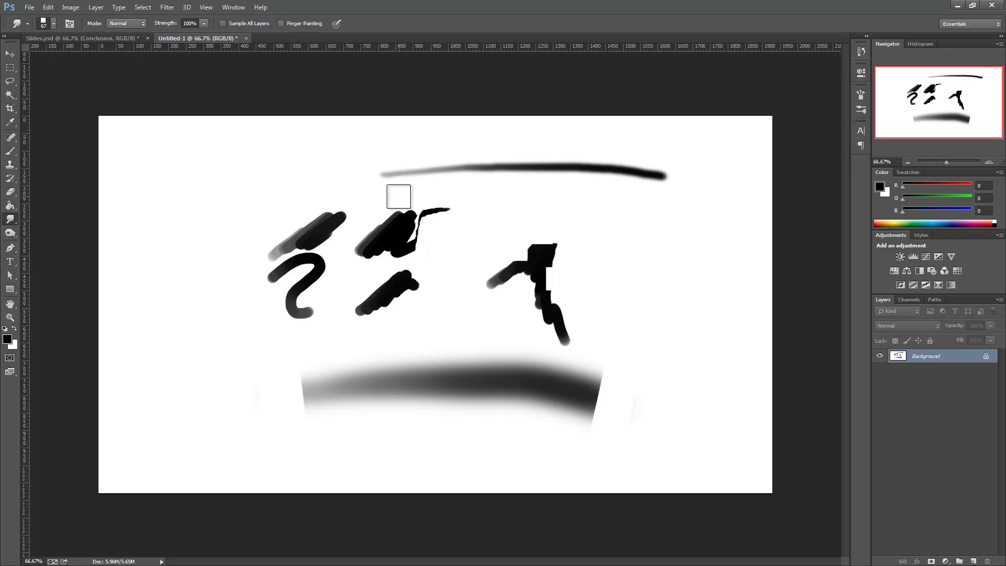
drag(365, 231, 336, 205)
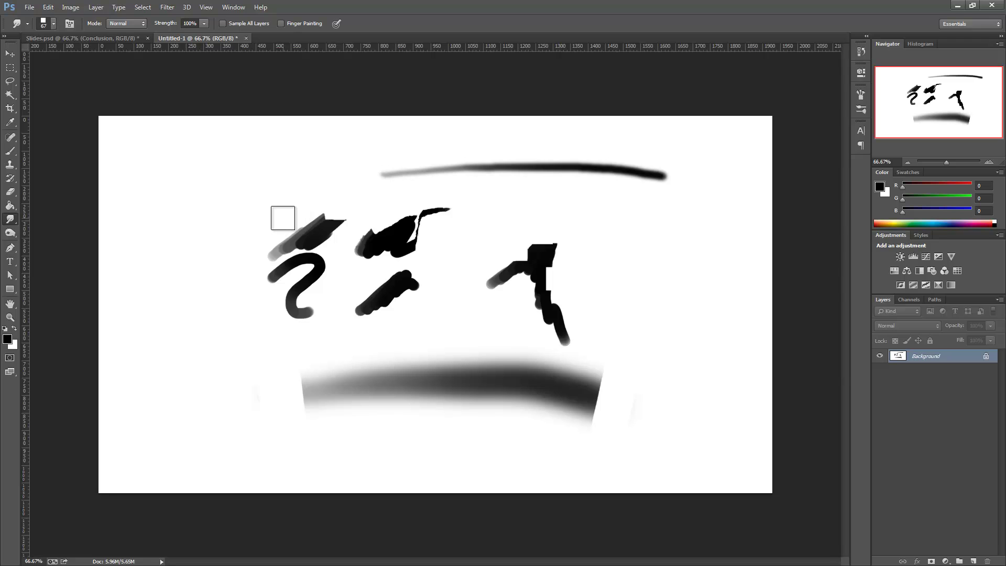
- Smudge the upper-left scribble with the square tip rotated to 44°, and set the tip angle back to 0°
key(F5)
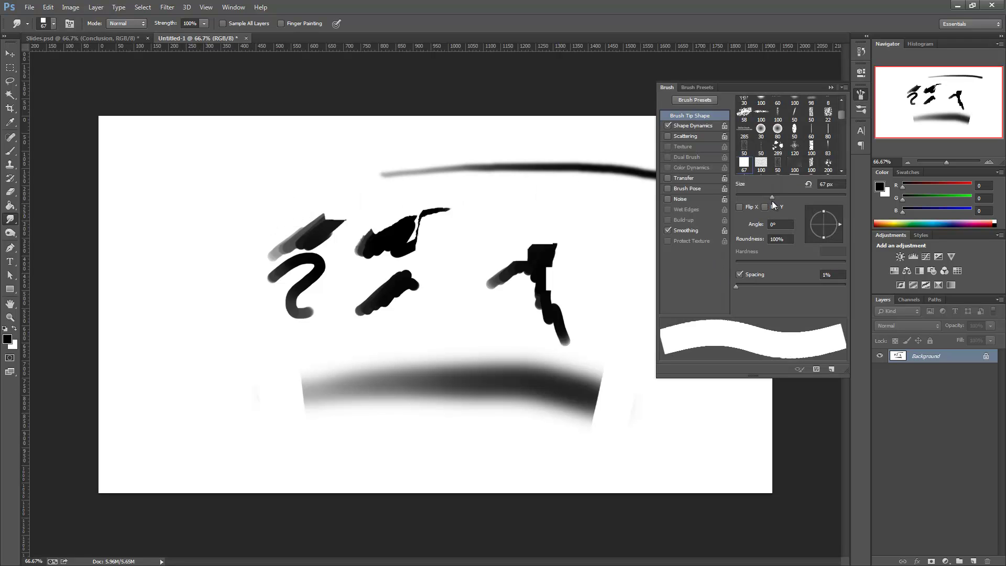
drag(837, 230, 834, 214)
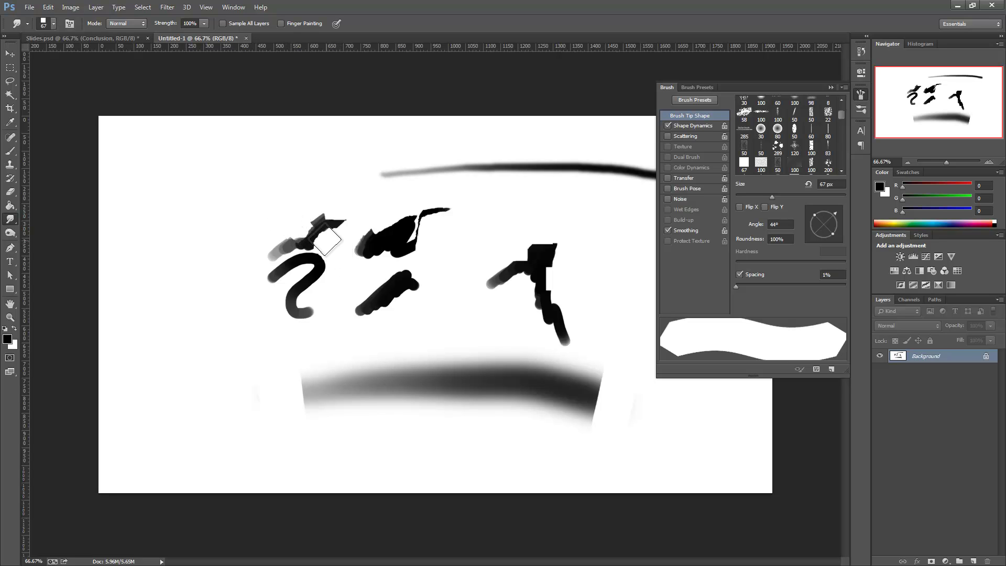
drag(834, 216, 838, 224)
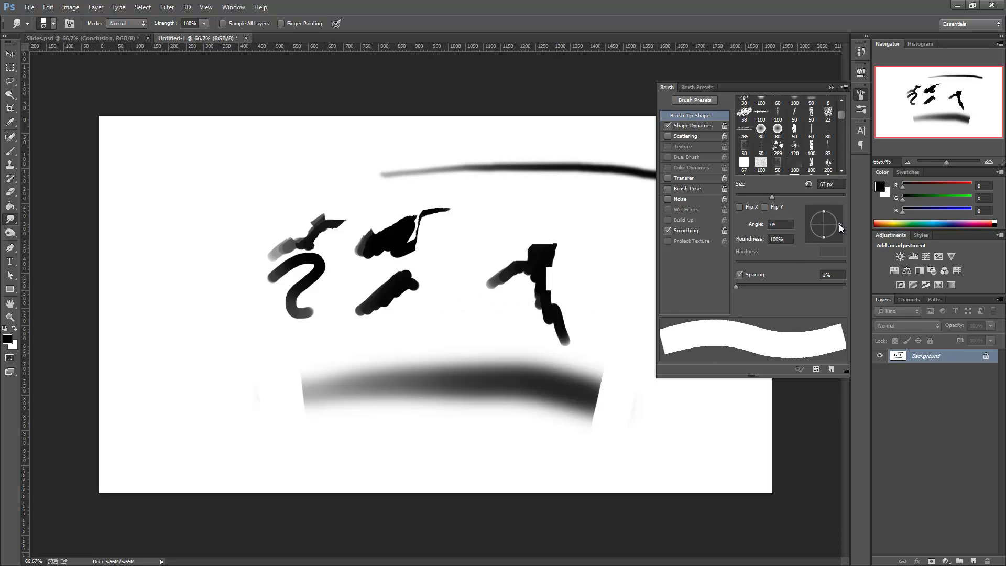
click(542, 241)
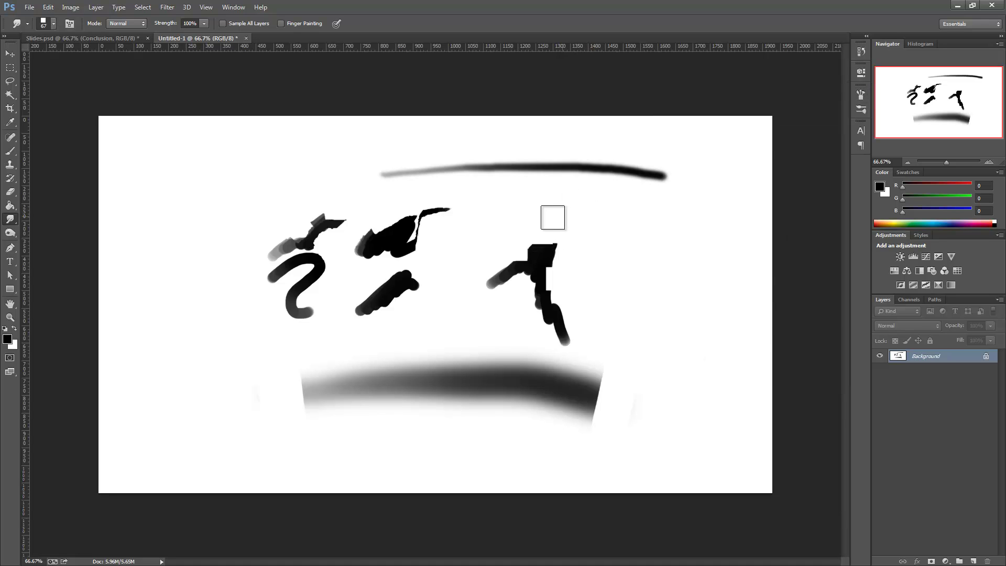
- Switch to the Eraser tool and give it the Good brush - 2 preset
key(e)
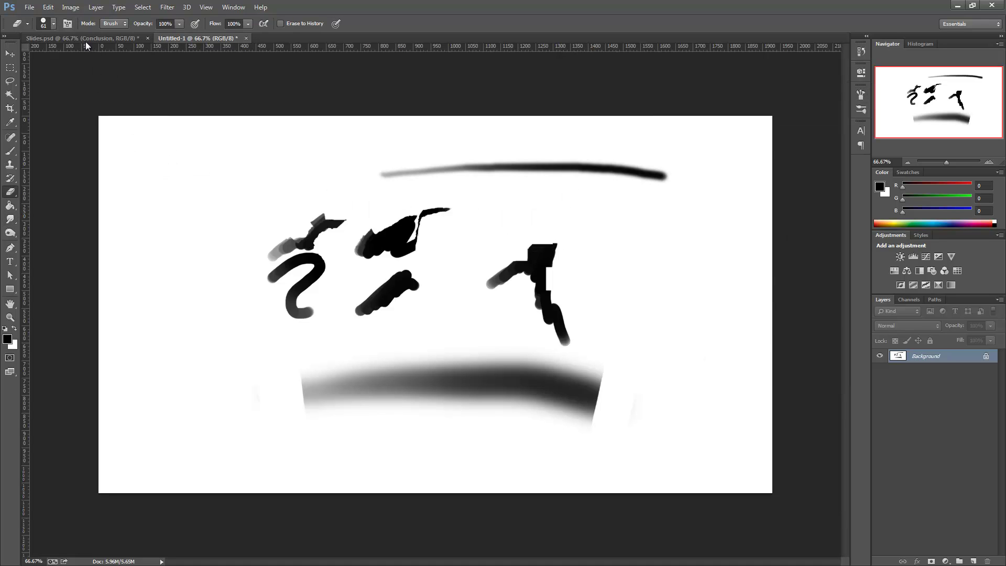
click(52, 25)
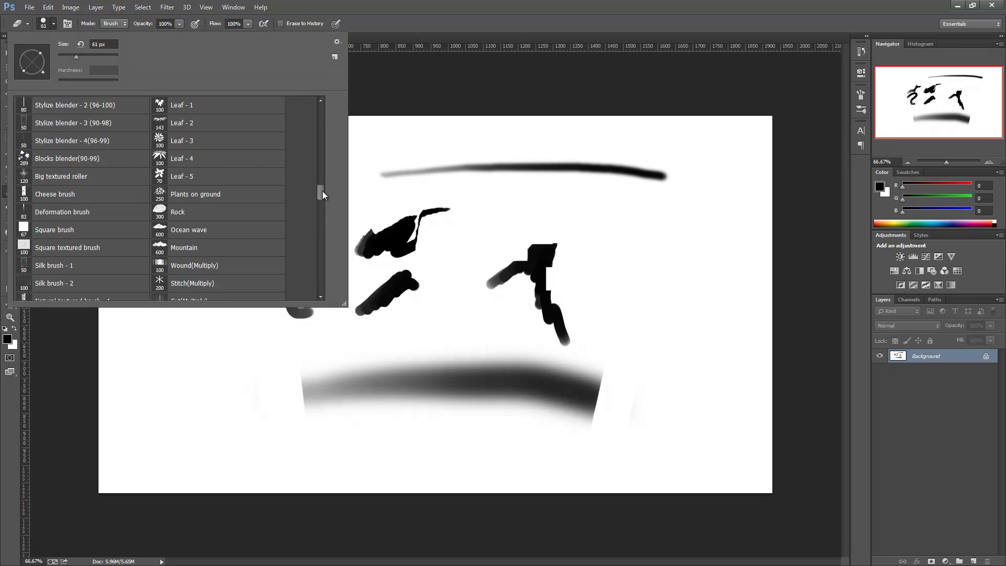
drag(323, 196, 321, 98)
click(67, 143)
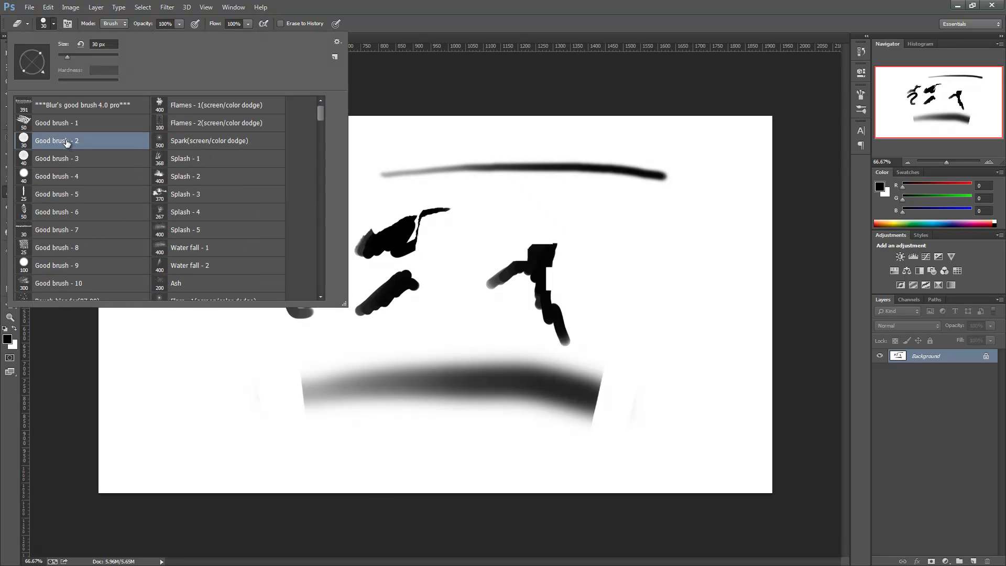
- Try the eraser on the upper-left scribble, cutting away its angular tip with a few strokes
key(Return)
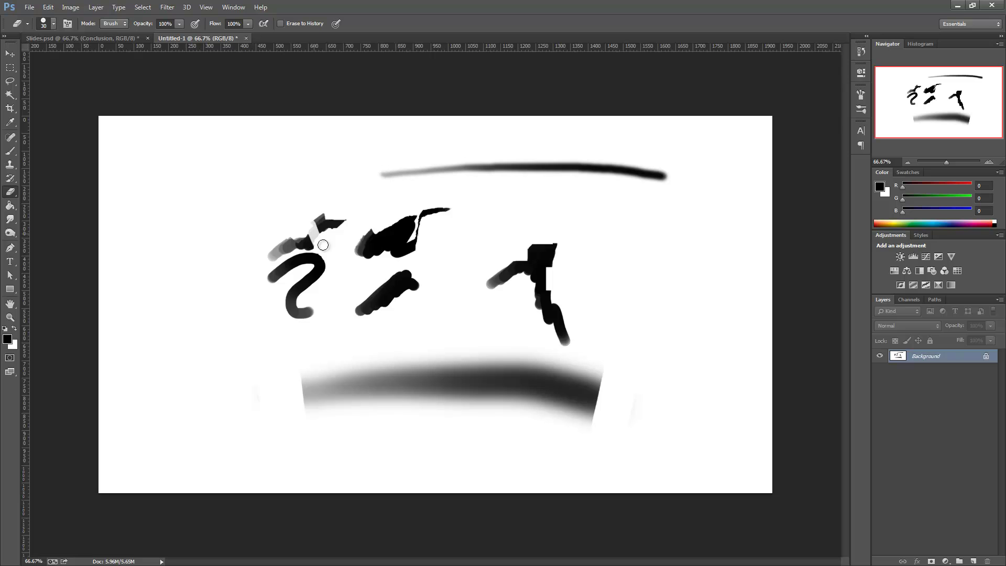
drag(358, 241, 337, 218)
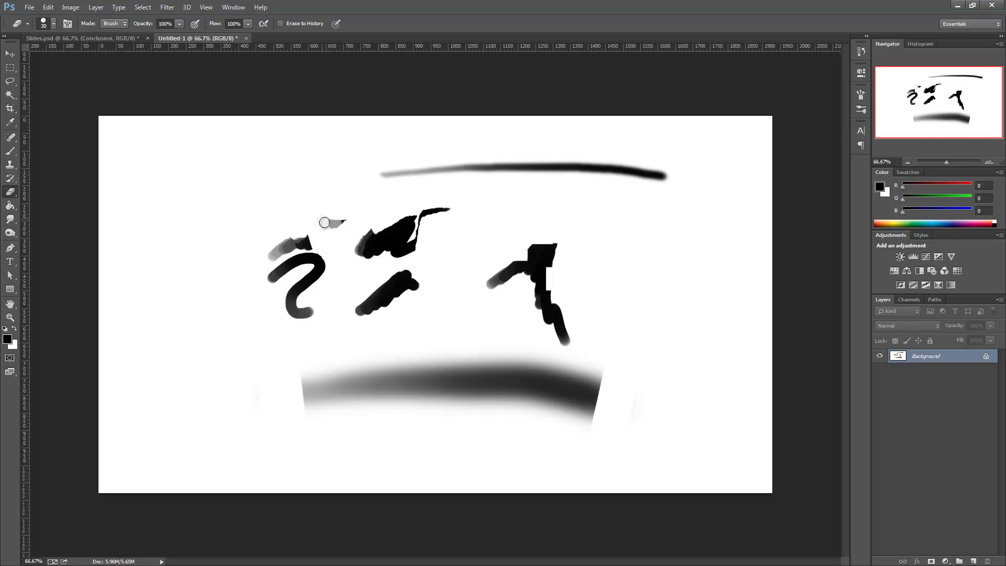
- Turn off Transfer for the eraser brush and set its spacing to 1%
key(F5)
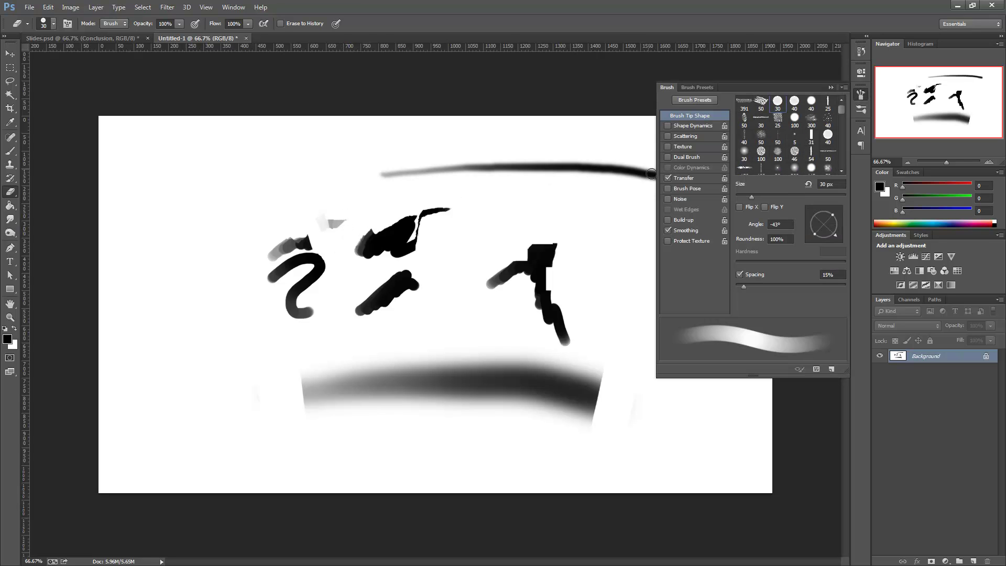
click(667, 178)
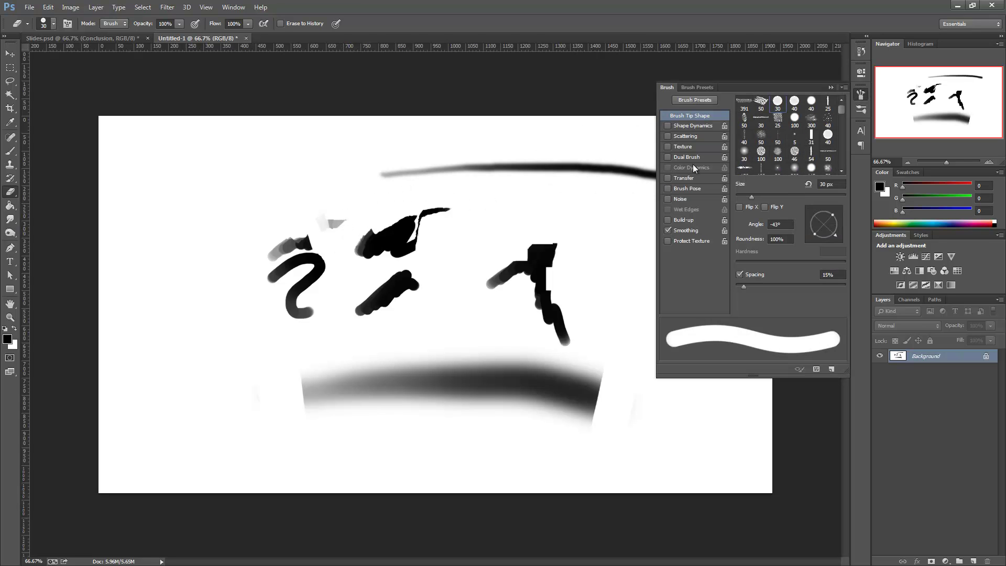
drag(740, 287, 730, 287)
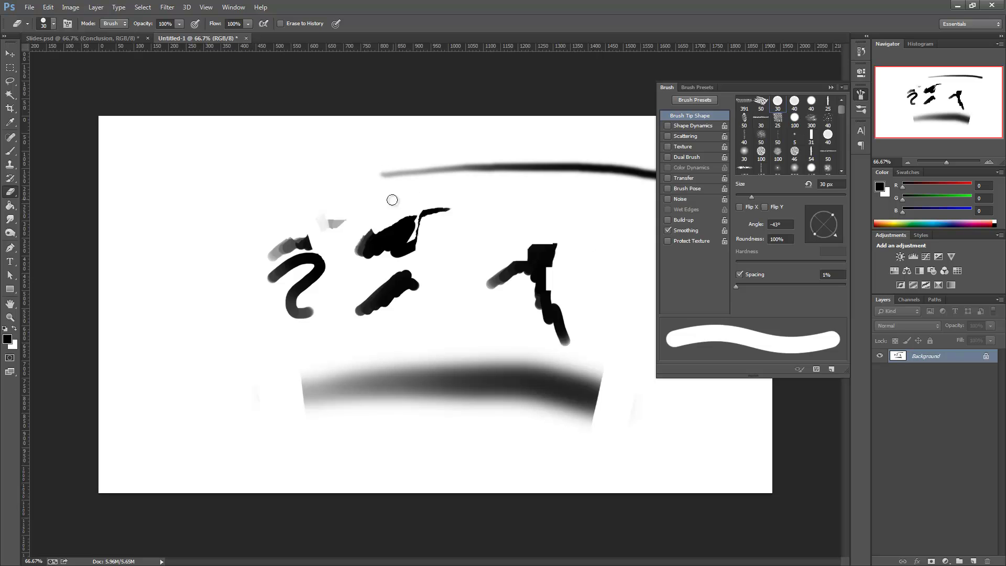
key(F5)
- Erase a clean gap through the upper middle scribble and most of the shape to the right of that gap
drag(370, 206, 389, 273)
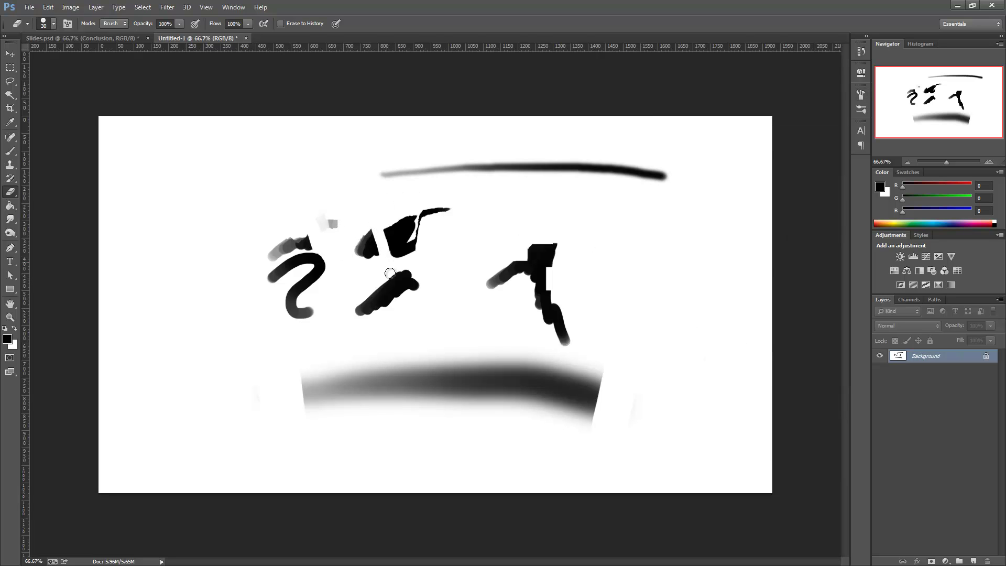
drag(380, 203, 387, 273)
mouse_move(432, 230)
mouse_down()
mouse_move(394, 241)
mouse_move(419, 214)
mouse_up()
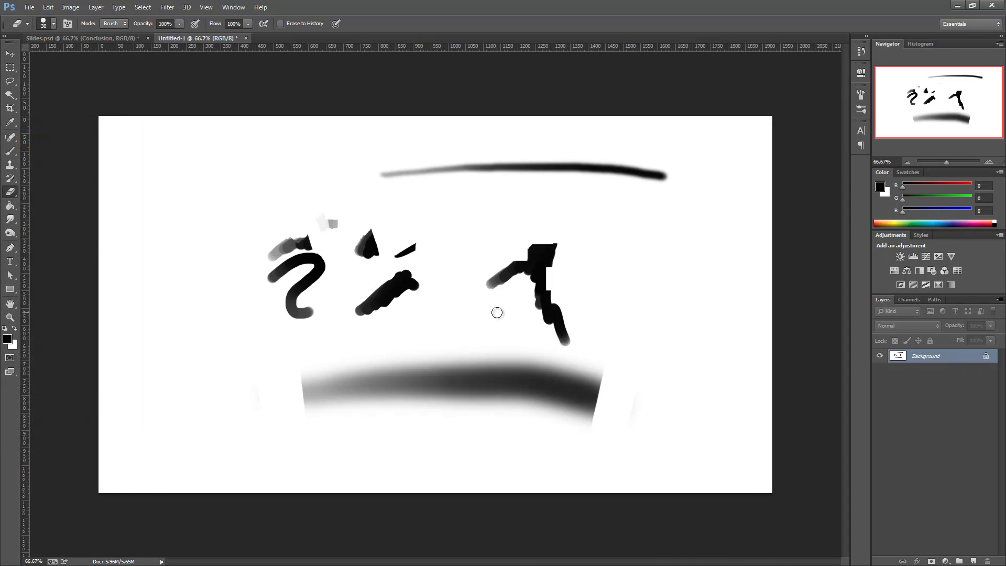